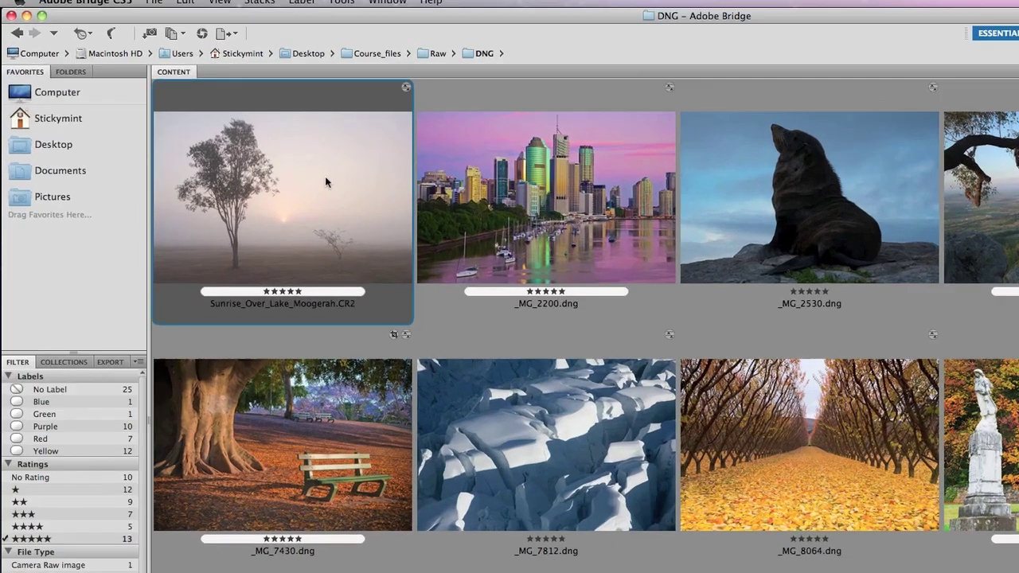
# From Bridge, open Sunrise_Over_Lake_Moogerah.CR2 in Camera Raw
pyautogui.rightClick(223, 99)
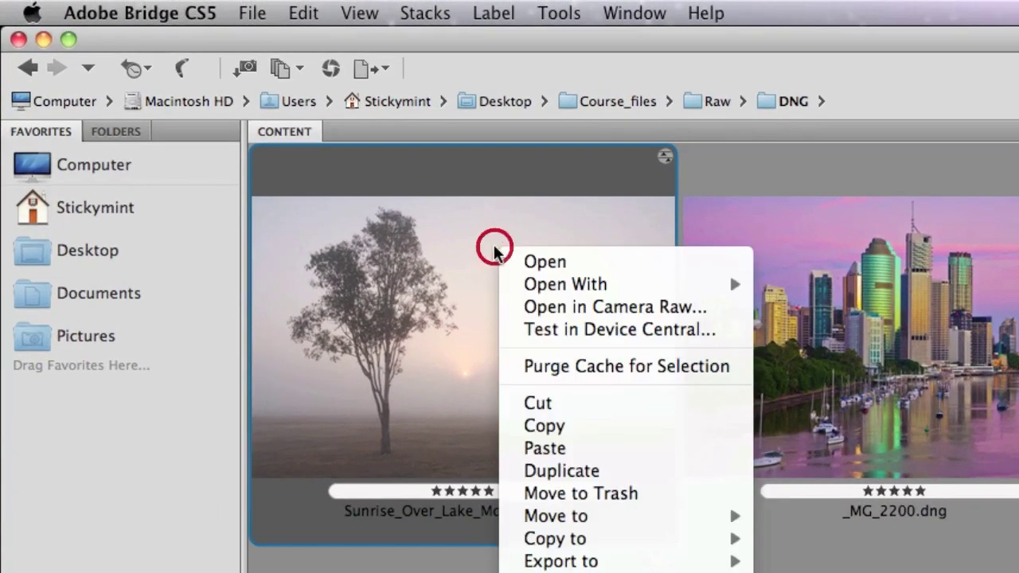
pyautogui.click(513, 308)
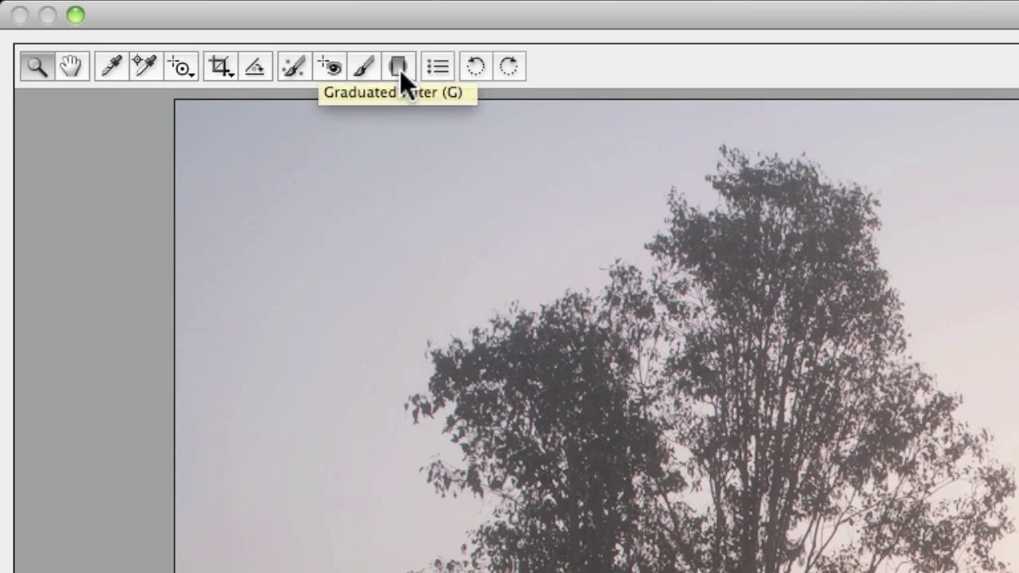
# Pick the Graduated Filter tool and dismiss the no-effect error after clicking the image
pyautogui.click(399, 68)
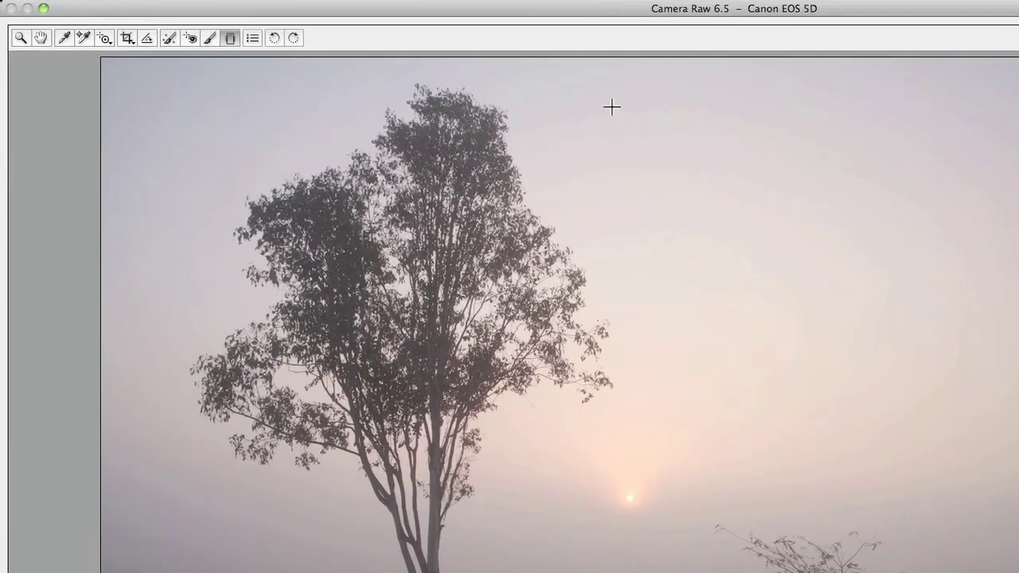
pyautogui.click(427, 76)
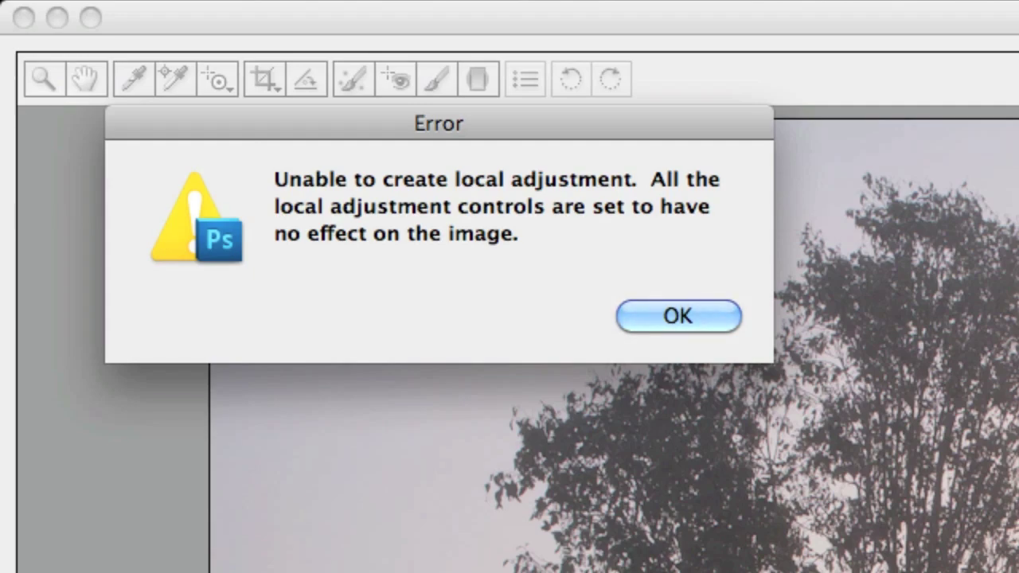
pyautogui.click(677, 316)
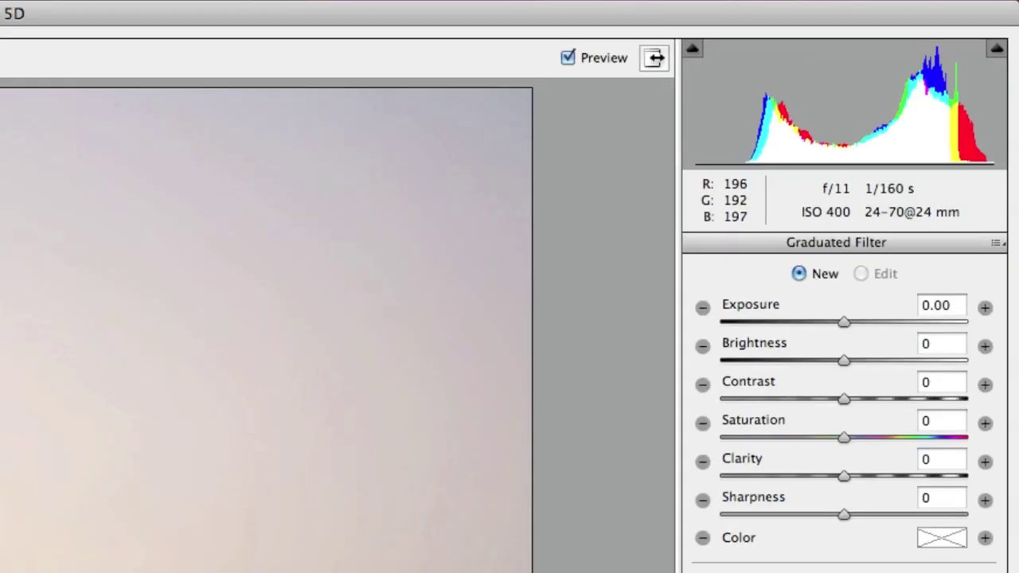
# Set Brightness to 1 and drag a graduated filter from the photo's top to its bottom
pyautogui.click(933, 345)
pyautogui.write('1')
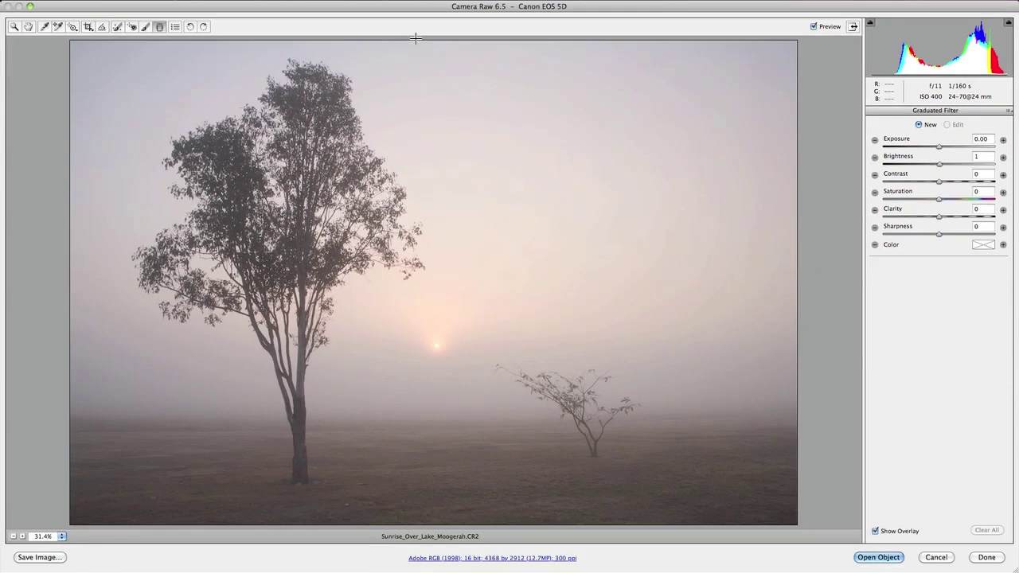
pyautogui.moveTo(415, 37); pyautogui.dragTo(416, 528)
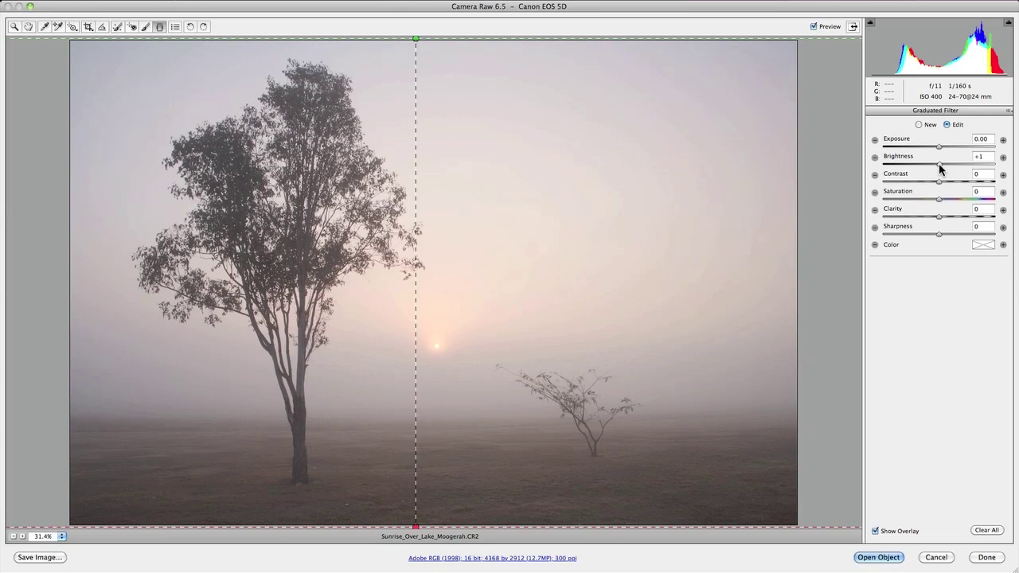
# Give the filter Brightness -150 and a magenta tint of Hue 298, Saturation 50
pyautogui.click(984, 158)
pyautogui.write('-150')
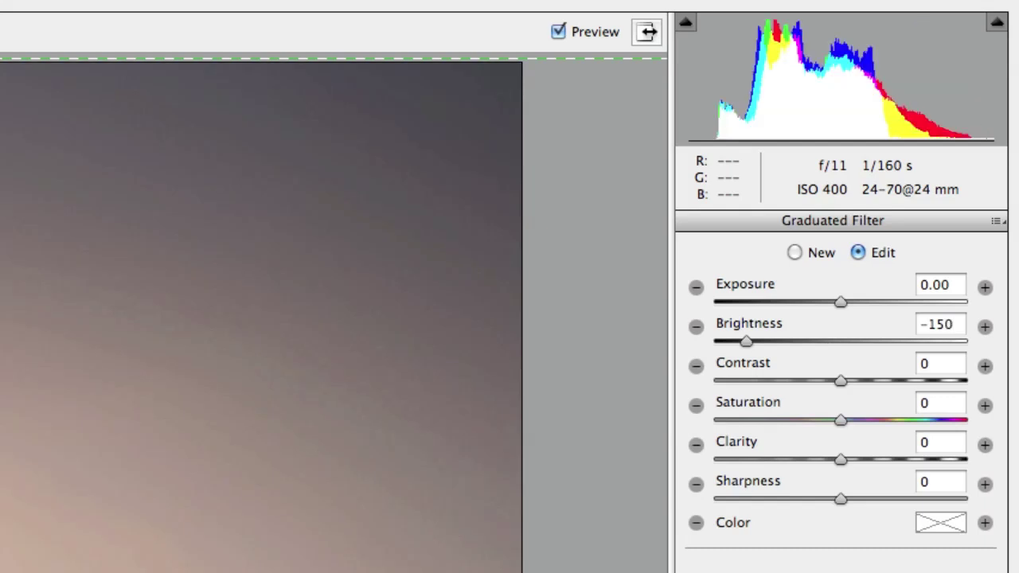
pyautogui.click(939, 527)
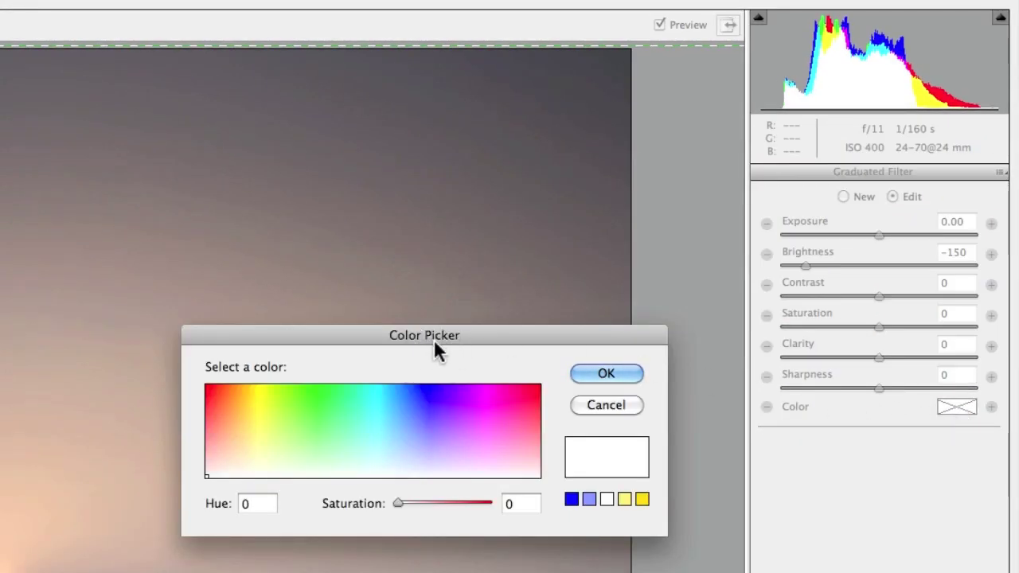
pyautogui.click(231, 504)
pyautogui.write('298')
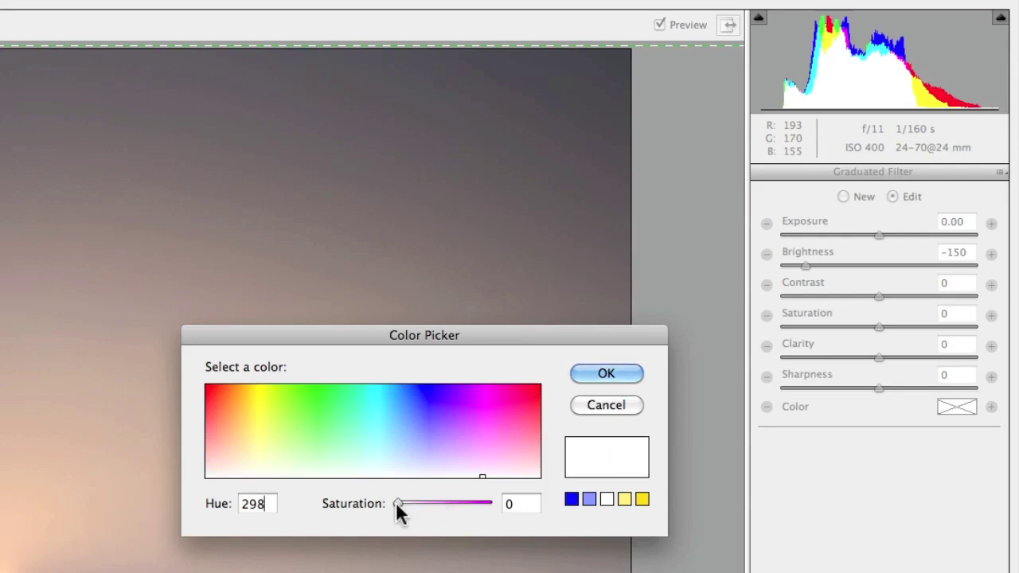
pyautogui.moveTo(396, 503); pyautogui.dragTo(419, 509)
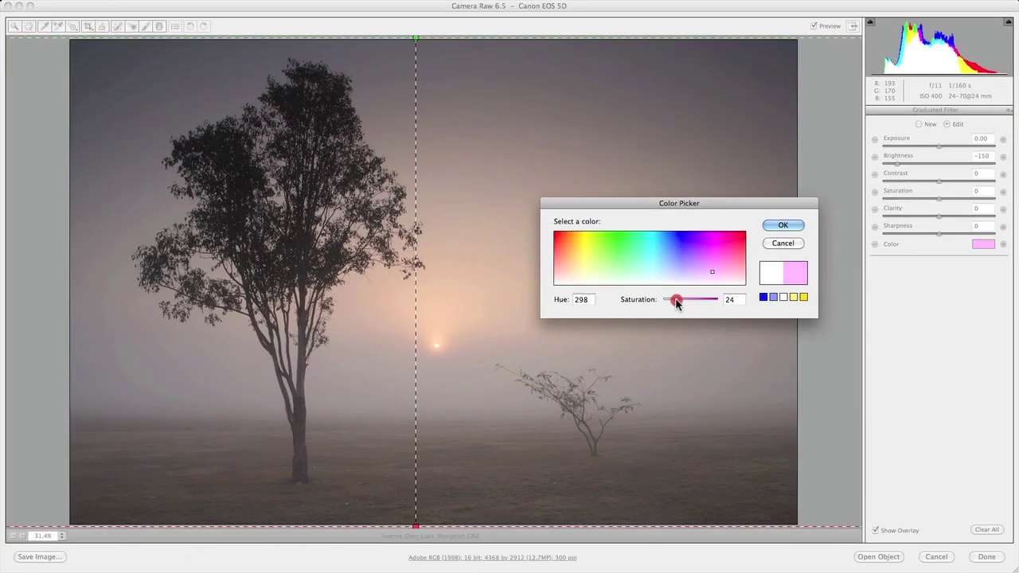
pyautogui.moveTo(676, 301); pyautogui.dragTo(690, 302)
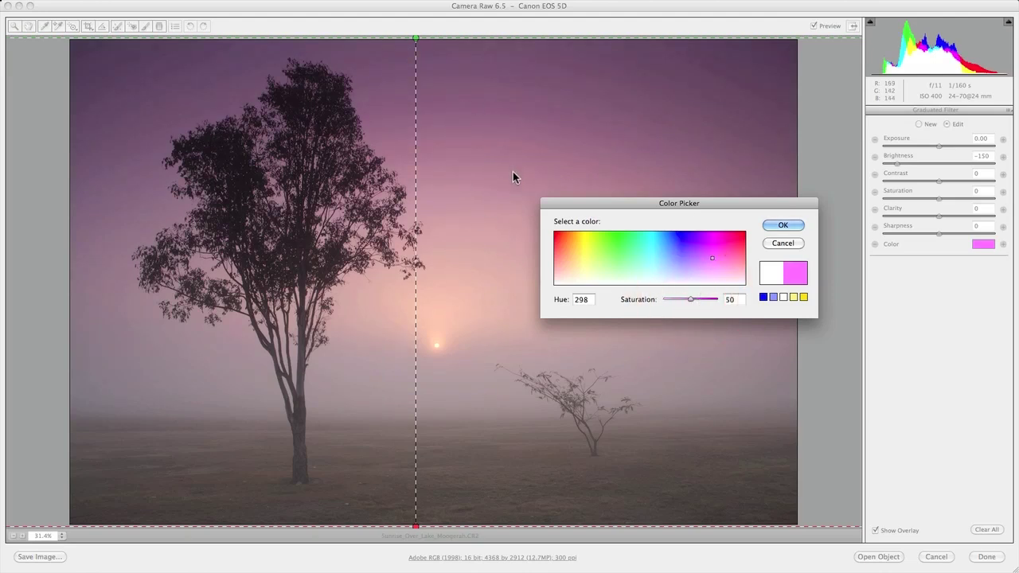
pyautogui.click(784, 225)
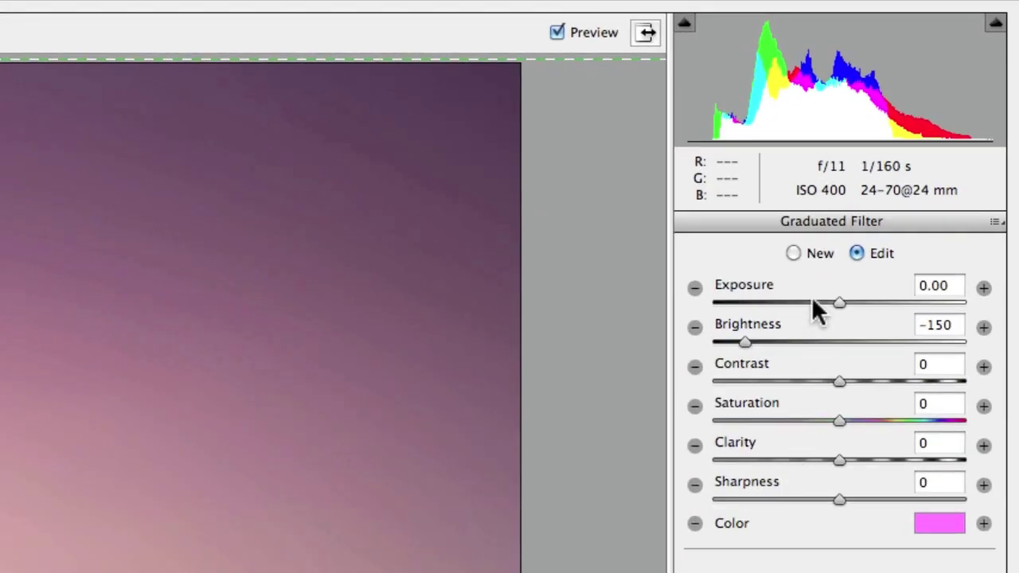
pyautogui.click(794, 254)
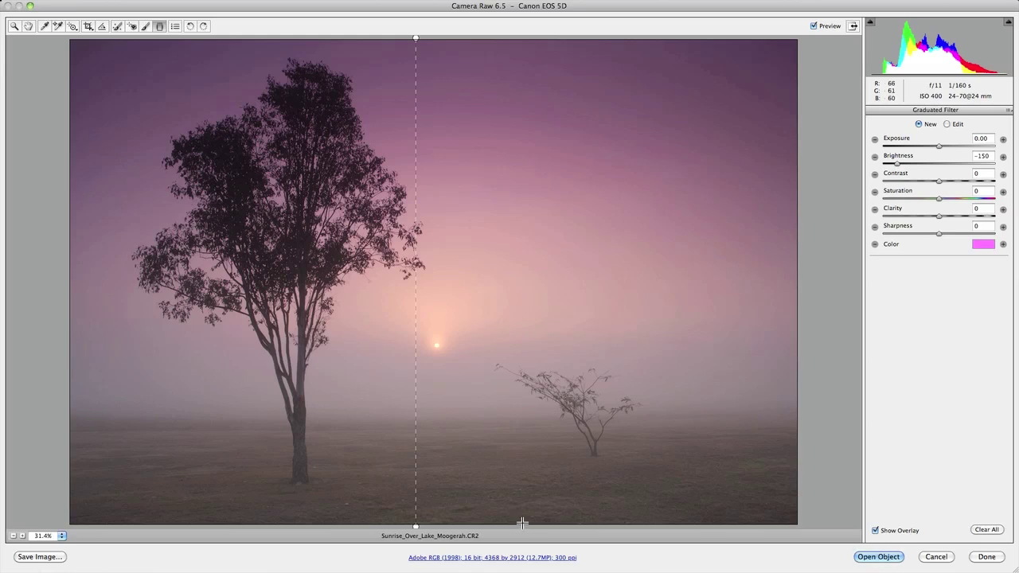
# Draw a second graduated filter from the photo's bottom edge up to the top, pinning its start at the bottom
pyautogui.moveTo(522, 522); pyautogui.dragTo(522, 38)
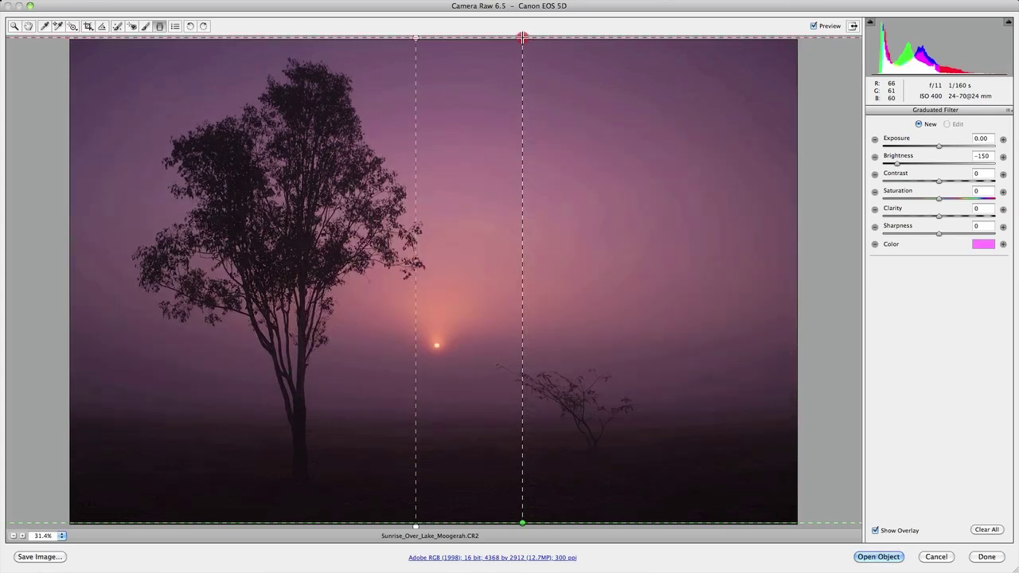
pyautogui.click(522, 38)
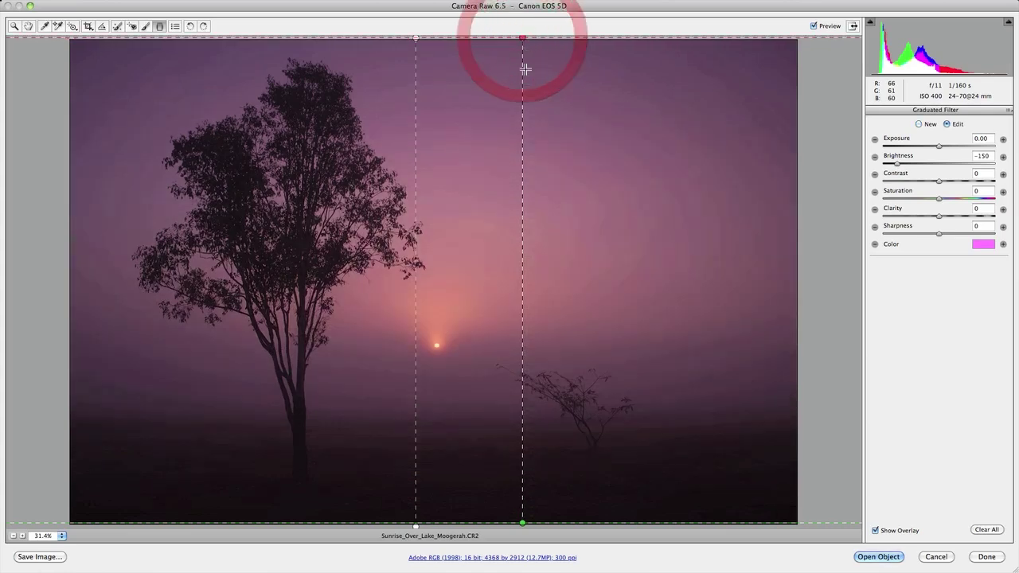
pyautogui.click(522, 525)
pyautogui.moveTo(525, 527); pyautogui.dragTo(528, 532)
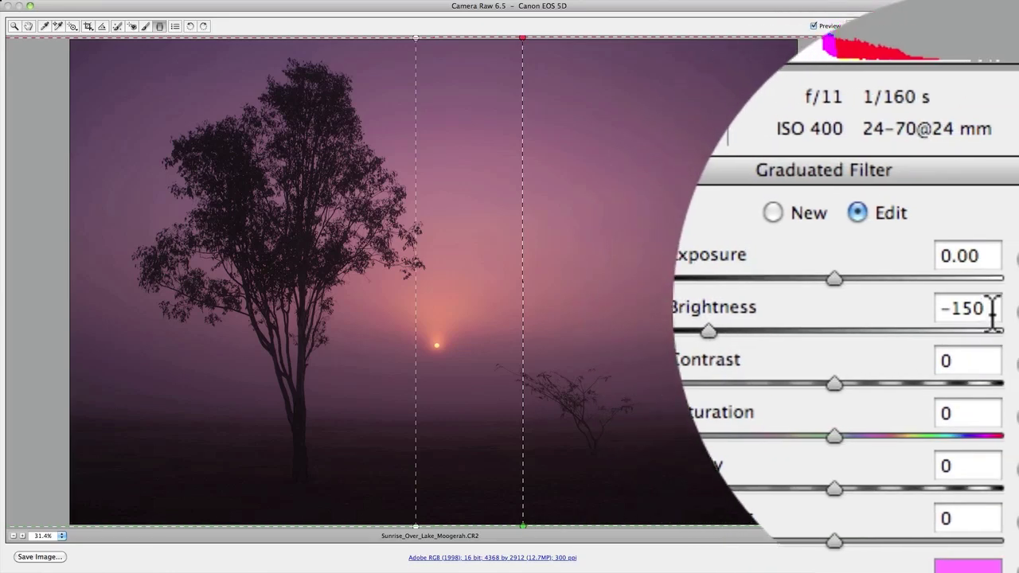
pyautogui.click(993, 309)
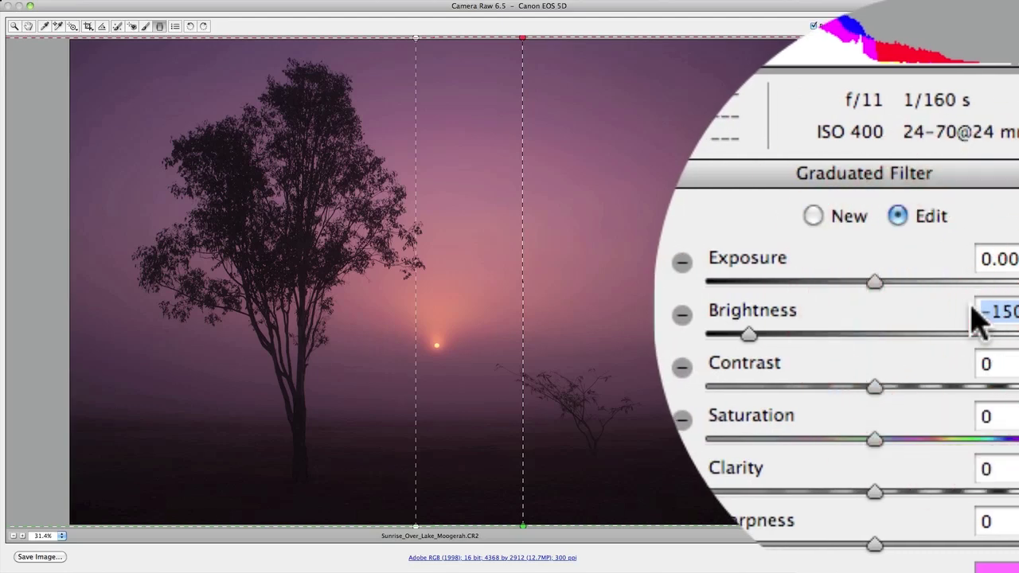
# Set the second filter to Brightness -75 and Contrast 100
pyautogui.write('-75')
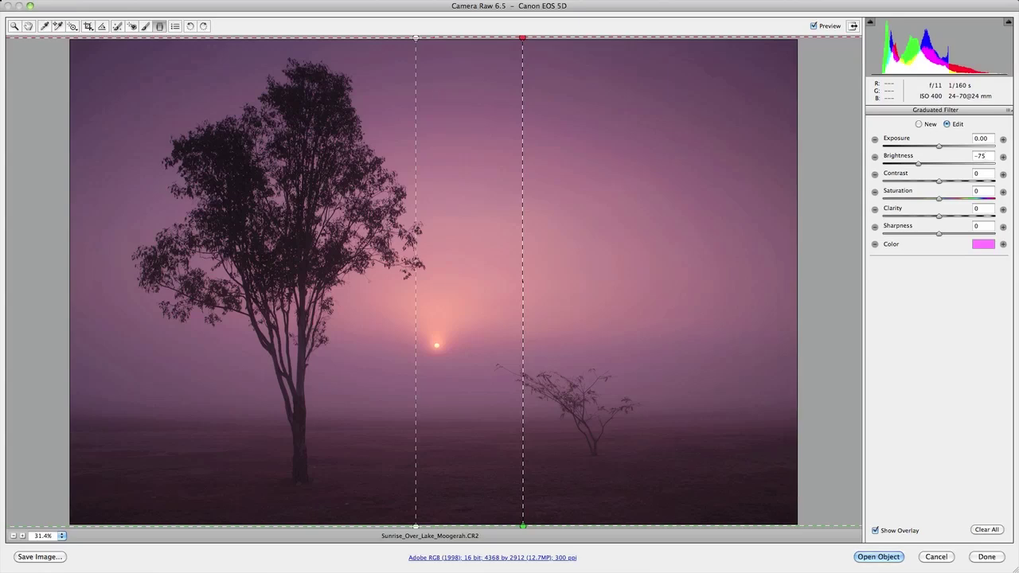
pyautogui.click(972, 172)
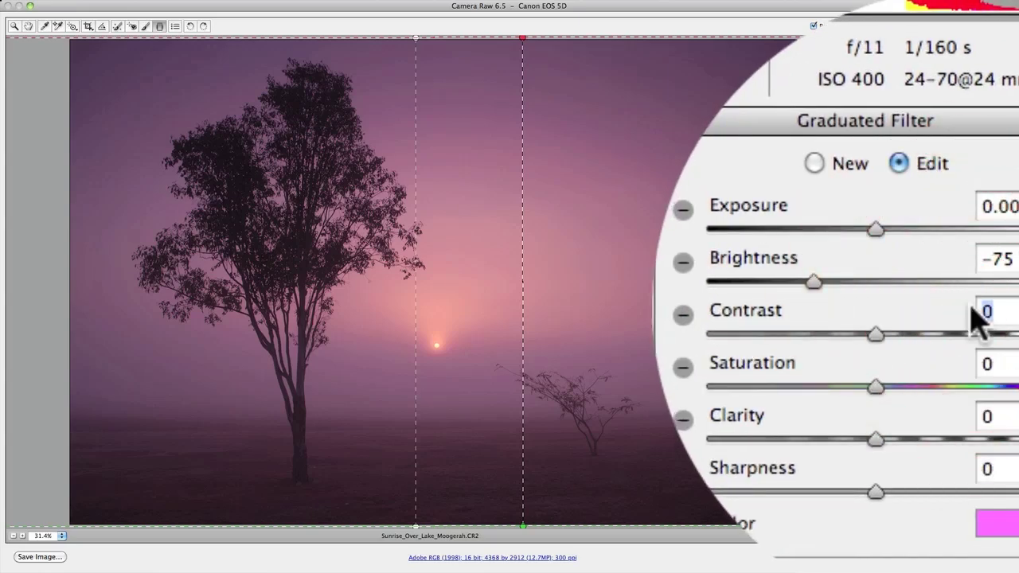
pyautogui.write('1')
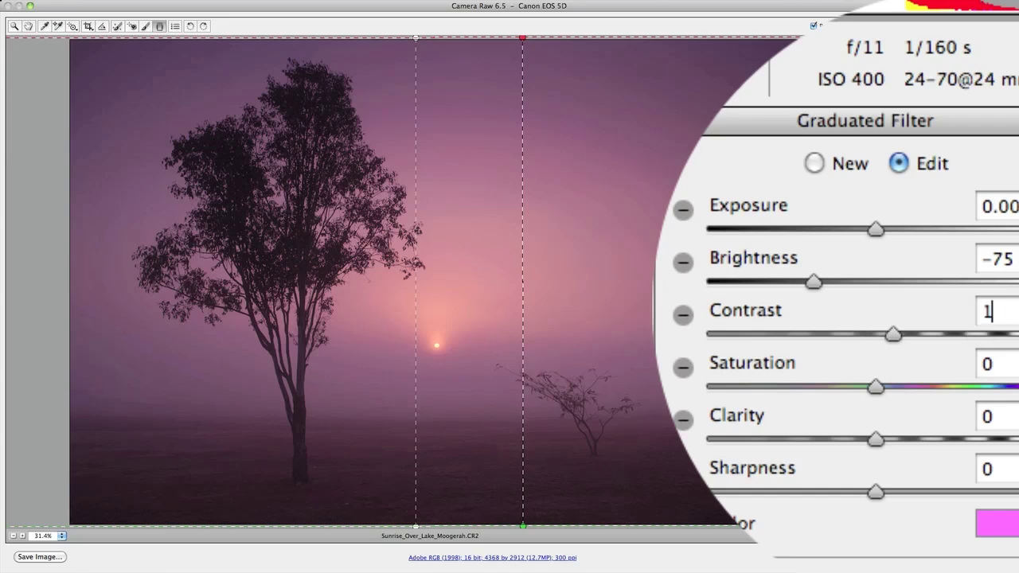
pyautogui.write('00')
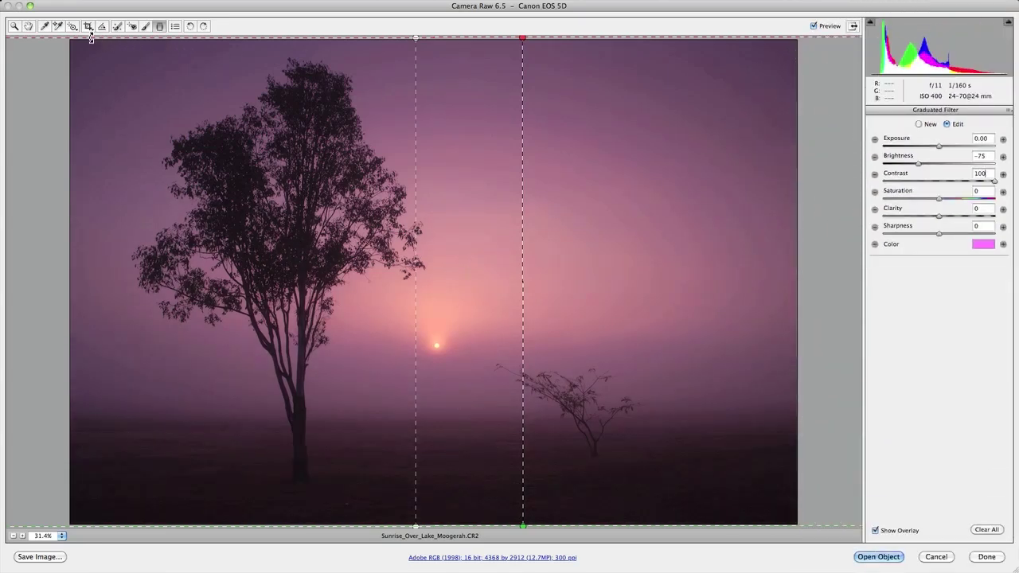
pyautogui.click(18, 28)
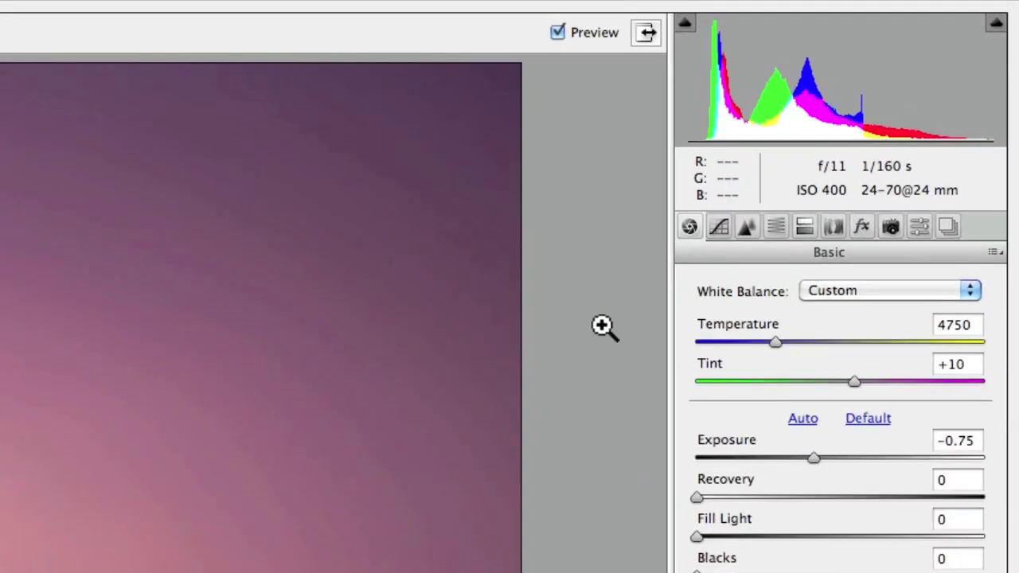
# Enable Lens Profile Corrections using the Canon EF 24-70mm profile
pyautogui.click(834, 227)
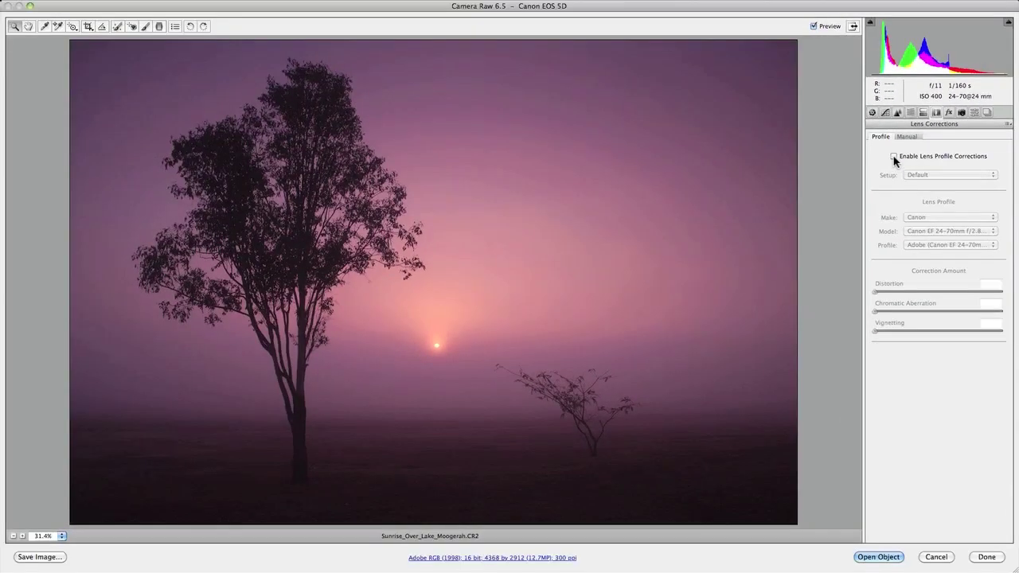
pyautogui.click(738, 325)
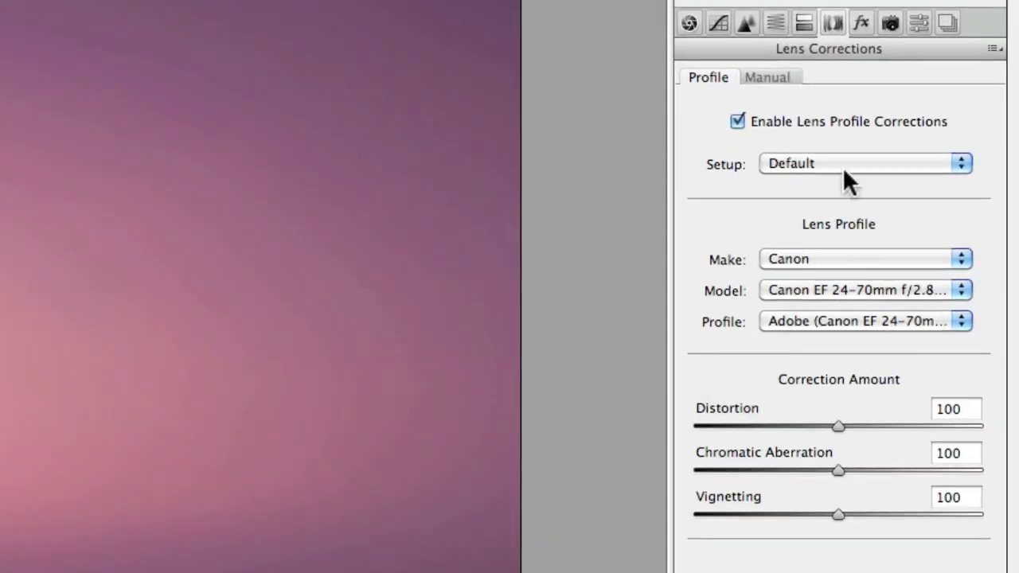
pyautogui.click(778, 73)
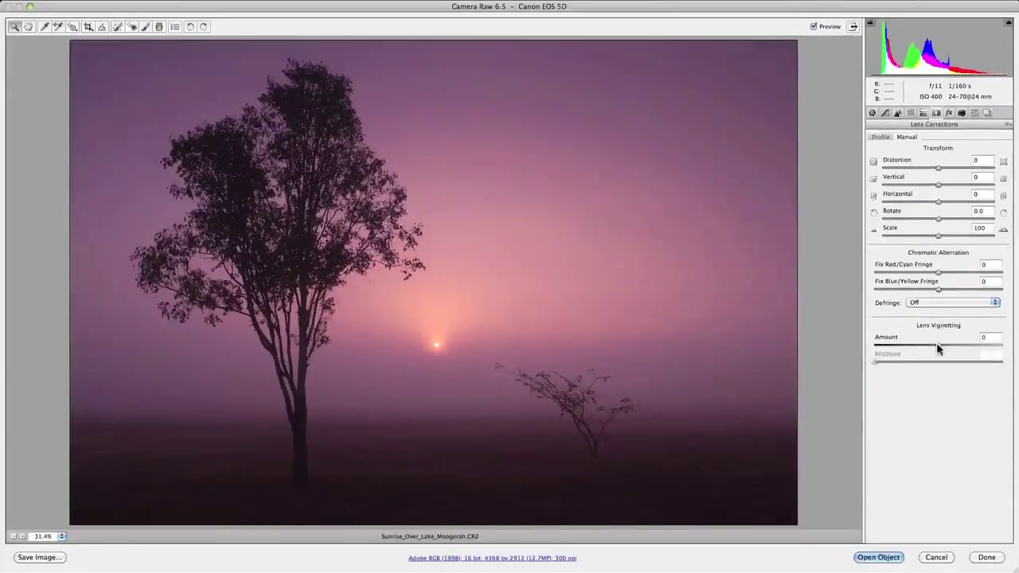
# Set Lens Vignetting Amount to -100 and Midpoint to 25
pyautogui.moveTo(849, 515); pyautogui.dragTo(717, 517)
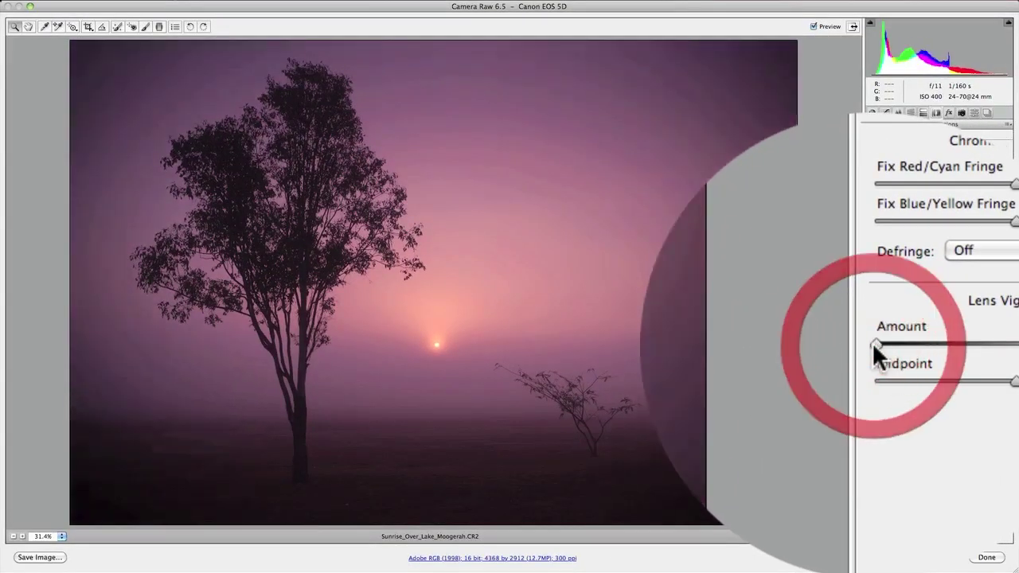
pyautogui.moveTo(936, 359); pyautogui.dragTo(906, 363)
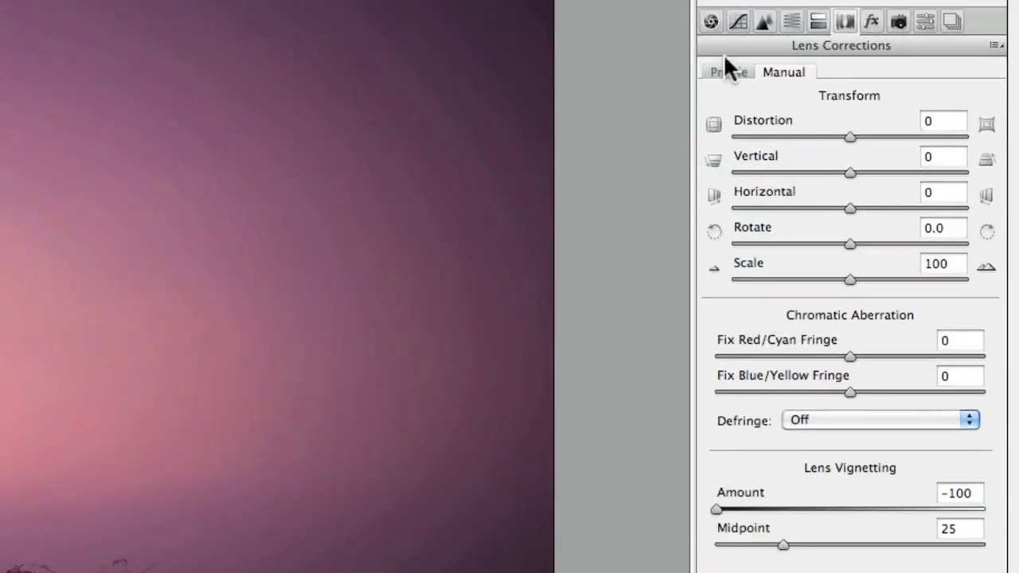
# In the Basic panel, raise Saturation to +50 and Vibrance to +24
pyautogui.click(711, 20)
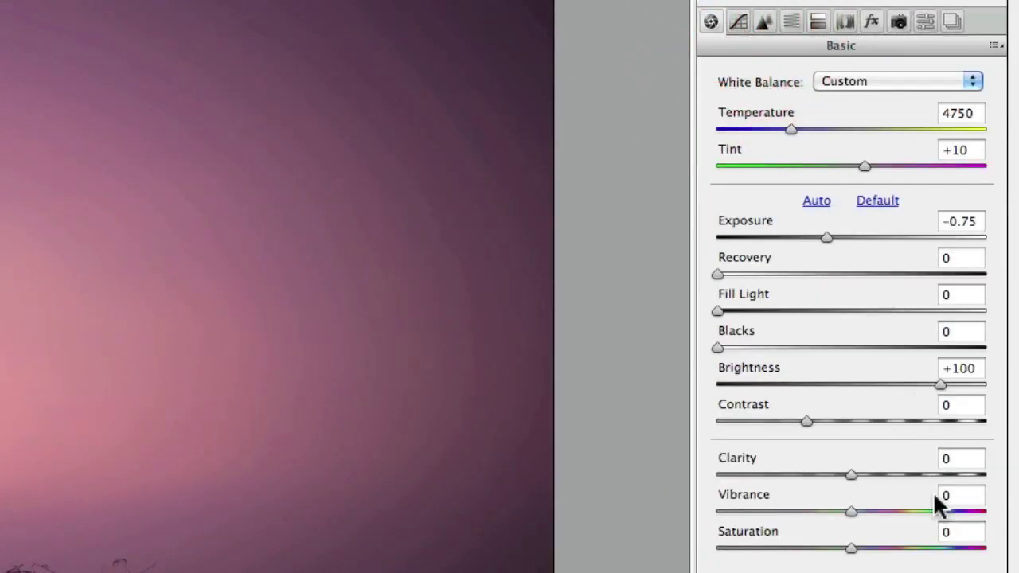
pyautogui.click(933, 532)
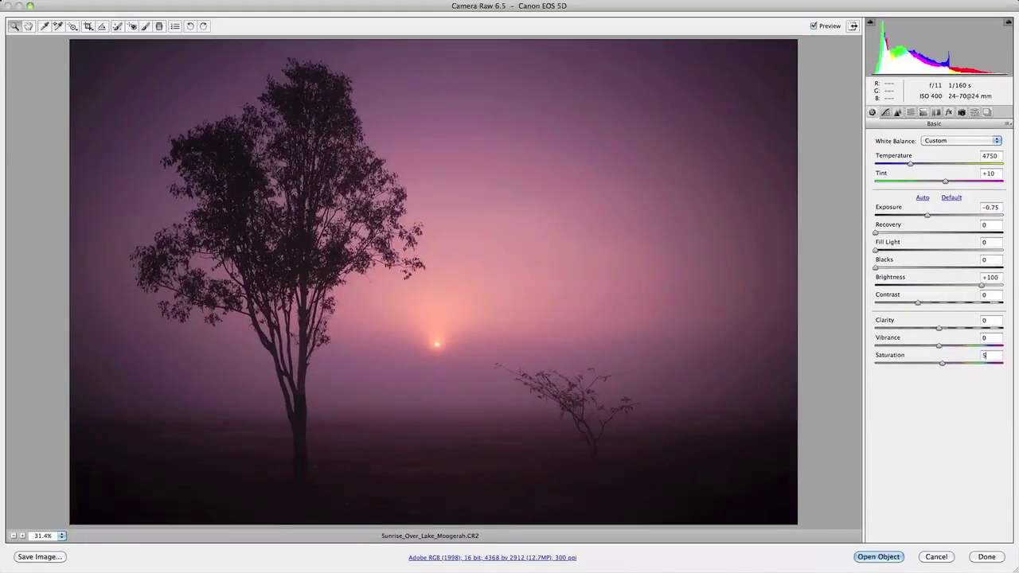
pyautogui.write('50')
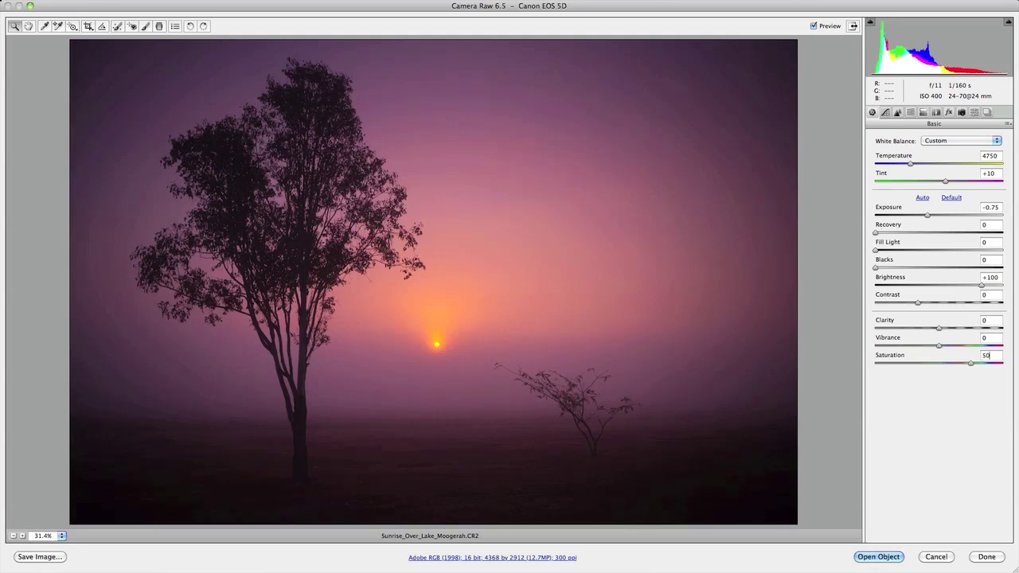
pyautogui.click(939, 345)
pyautogui.moveTo(949, 345); pyautogui.dragTo(956, 349)
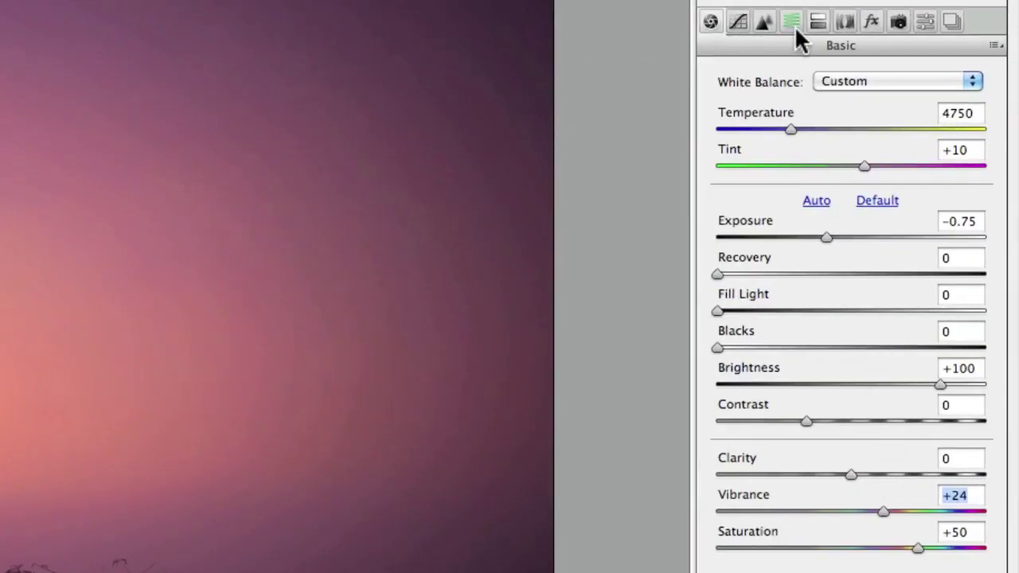
pyautogui.click(793, 24)
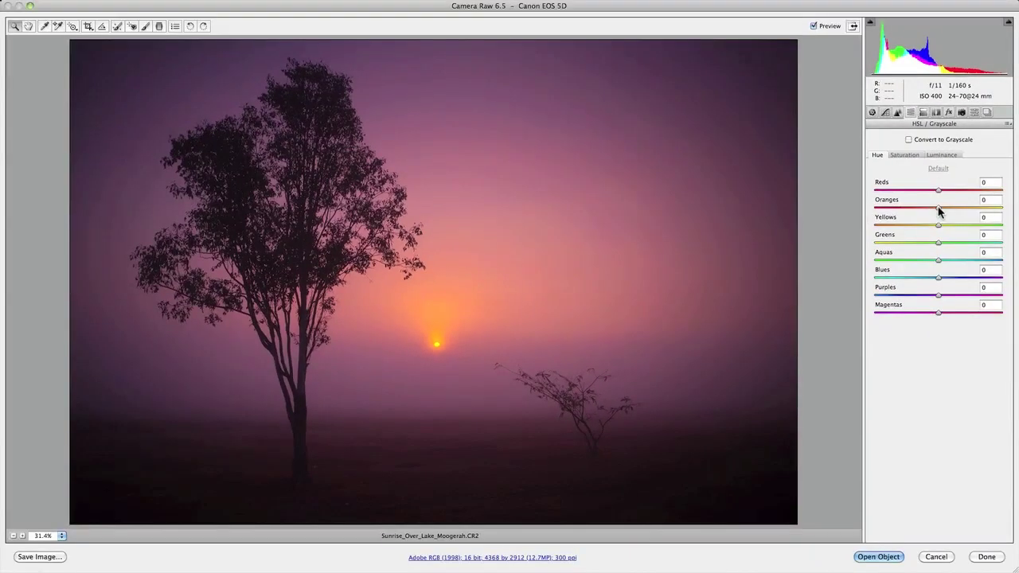
# Drag the Oranges hue slider to -23 to push the sun glow redder
pyautogui.click(849, 221)
pyautogui.moveTo(939, 212)
pyautogui.mouseDown()
pyautogui.moveTo(922, 212)
pyautogui.moveTo(937, 226)
pyautogui.moveTo(925, 226)
pyautogui.mouseUp()
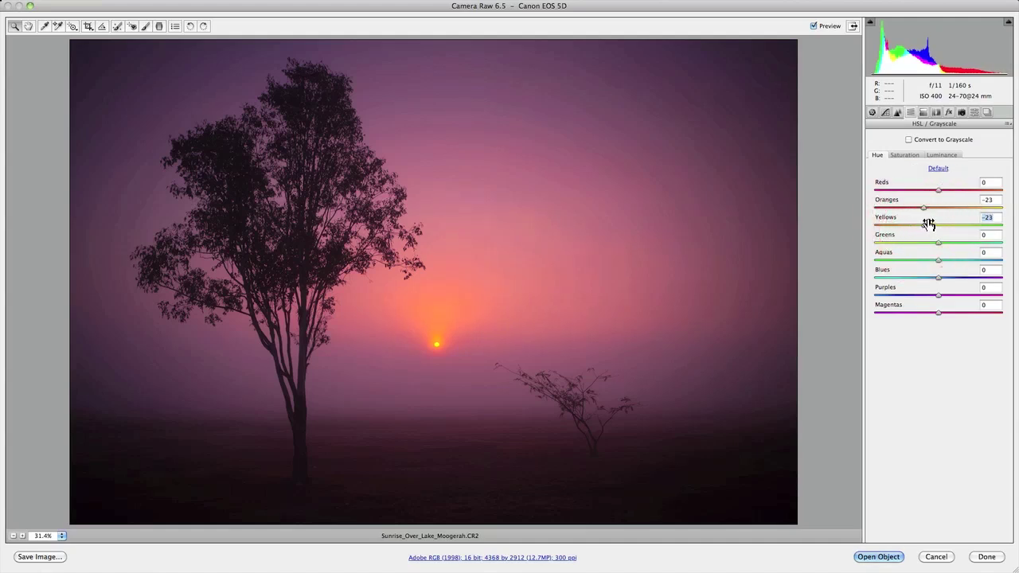